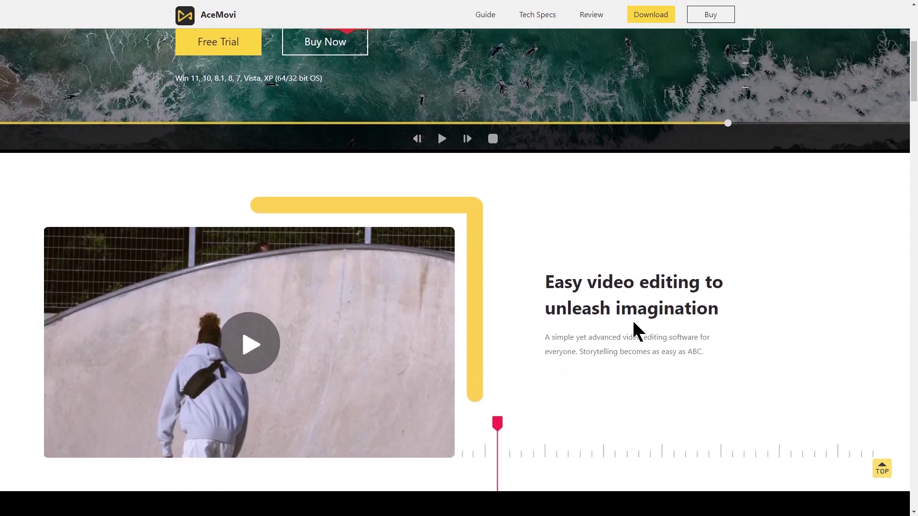
# - Examine the AceMovi product page from the introduction through the editing features, recorder tools and templates to the sharing section
pyautogui.scroll(-7, 633, 323)
pyautogui.scroll(-8, 639, 335)
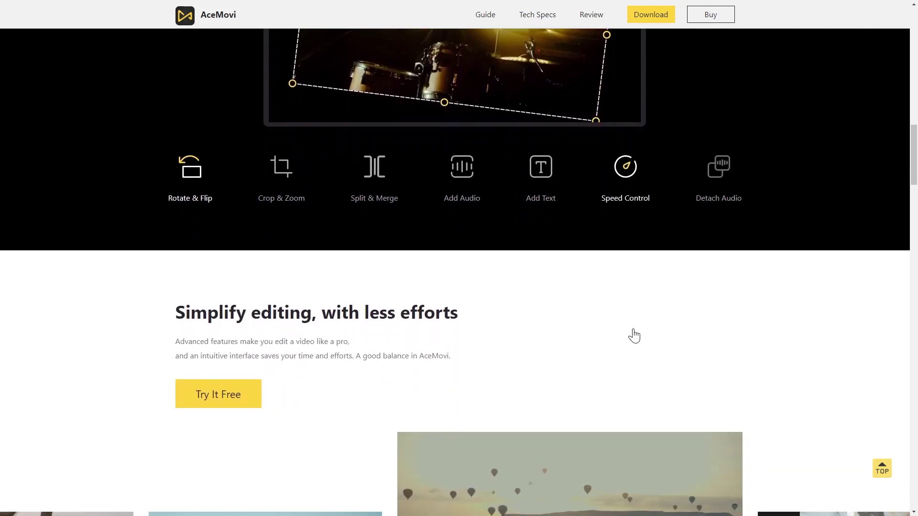
pyautogui.scroll(-4, 634, 336)
pyautogui.scroll(-1, 637, 337)
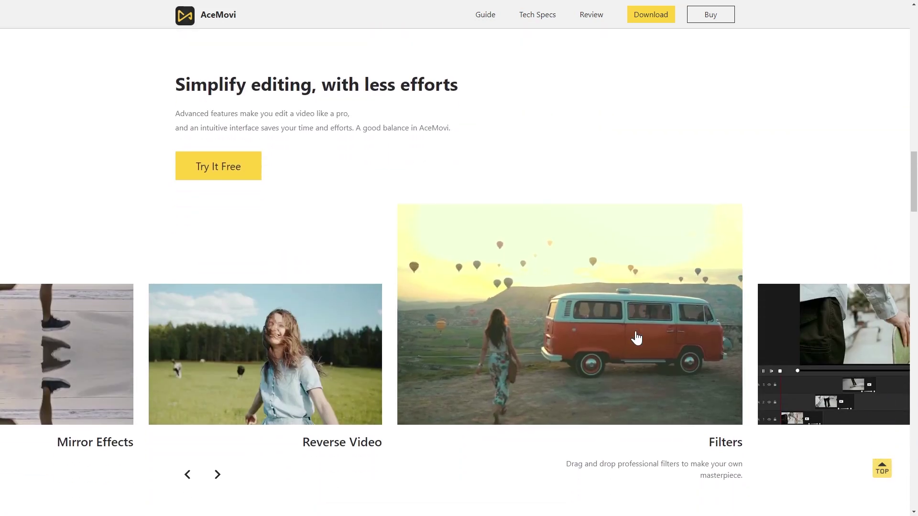
pyautogui.scroll(-3, 591, 337)
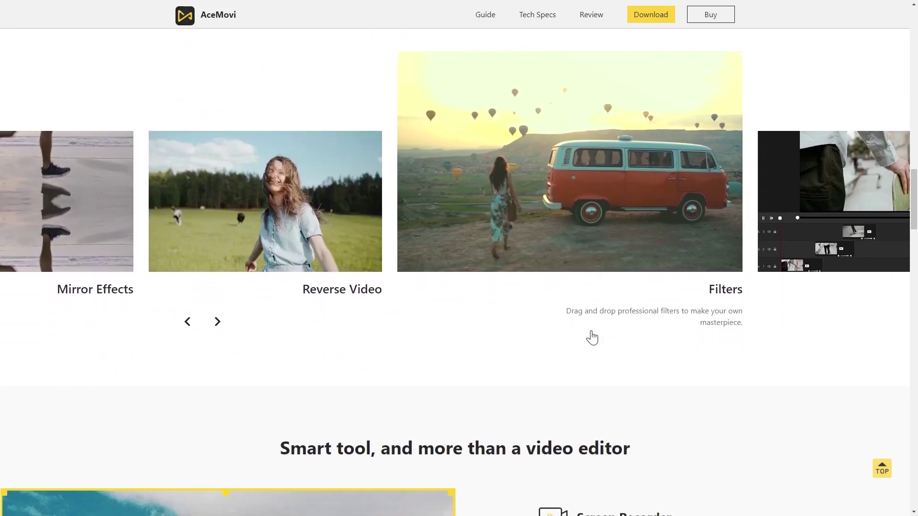
pyautogui.scroll(-7, 591, 337)
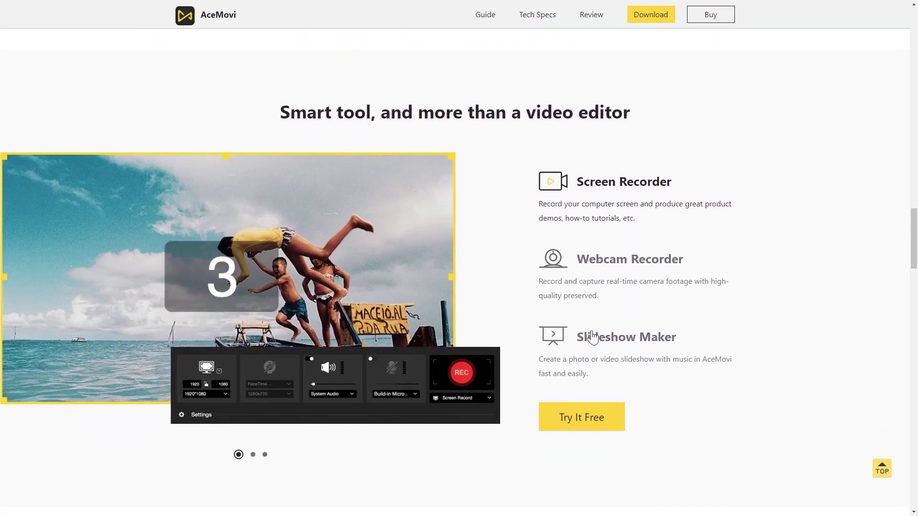
pyautogui.scroll(-11, 592, 337)
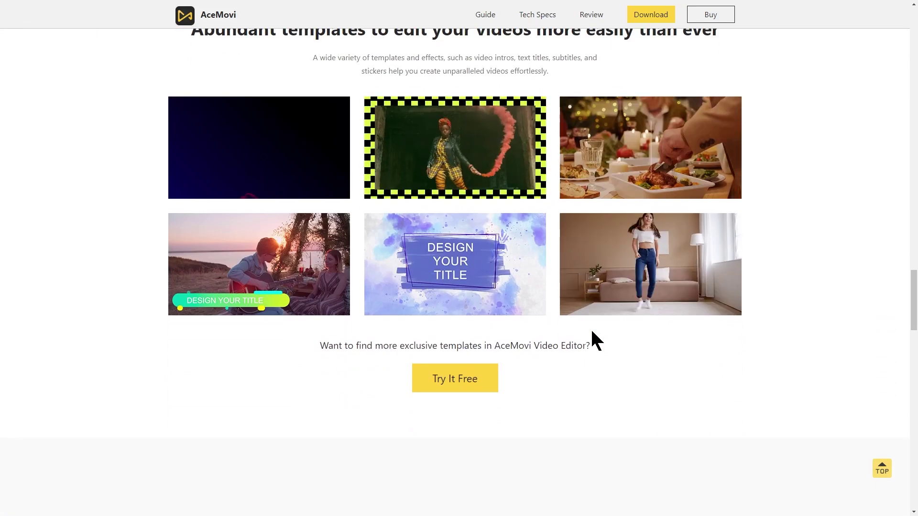
pyautogui.scroll(-9, 593, 337)
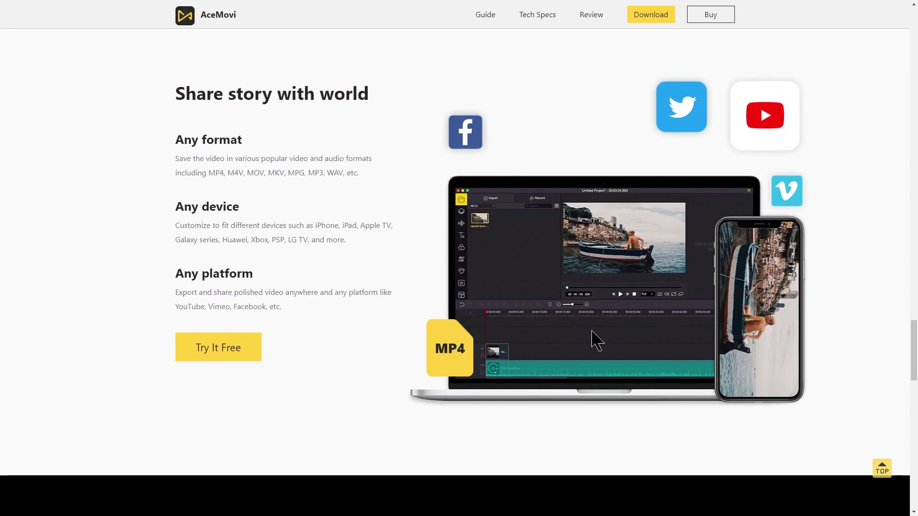
pyautogui.scroll(-3, 592, 331)
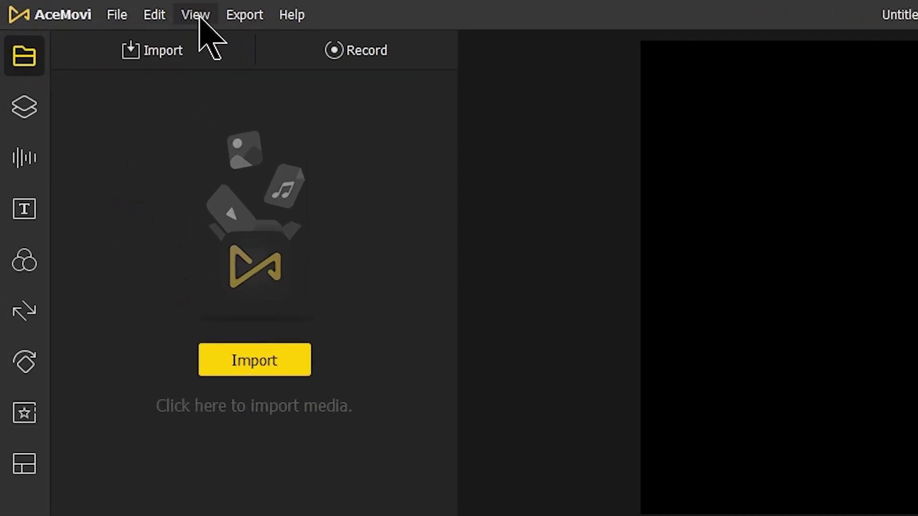
# - Switch to the AceMovi editor and examine its available view options for playback quality and timeline zoom
pyautogui.click(196, 15)
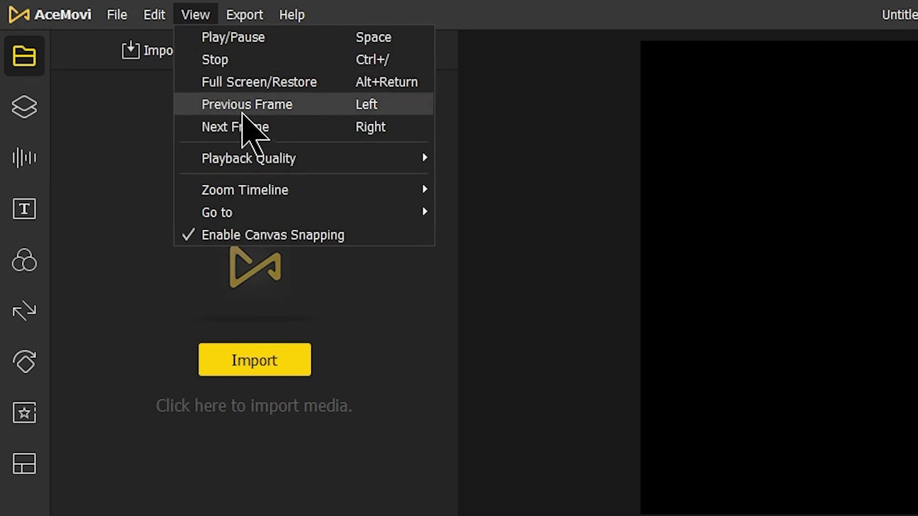
pyautogui.moveTo(281, 155)
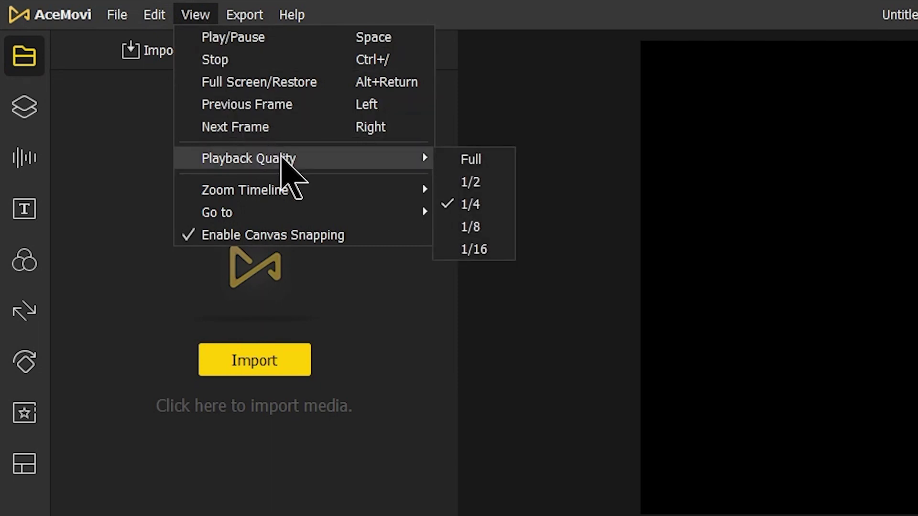
pyautogui.moveTo(315, 187)
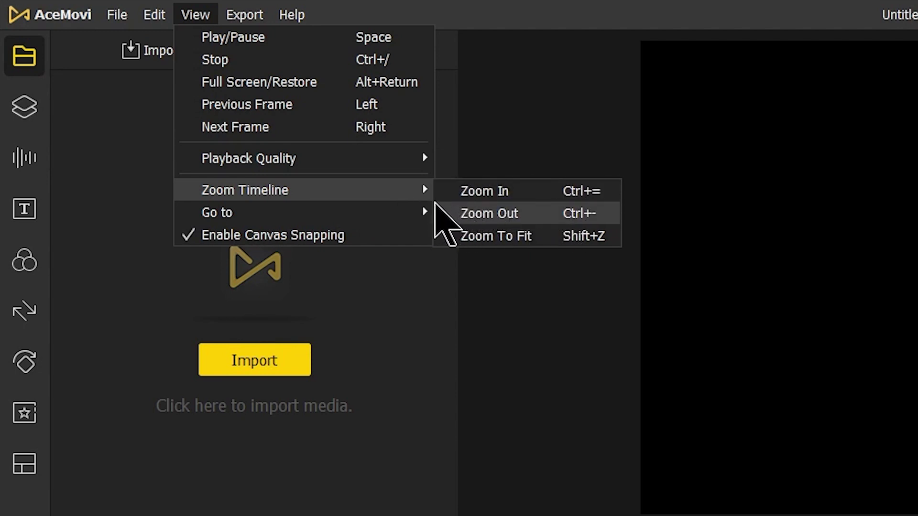
# - Review the folder, editing and save settings in the program's Preferences, including the backup interval, and close the dialog
pyautogui.moveTo(128, 22)
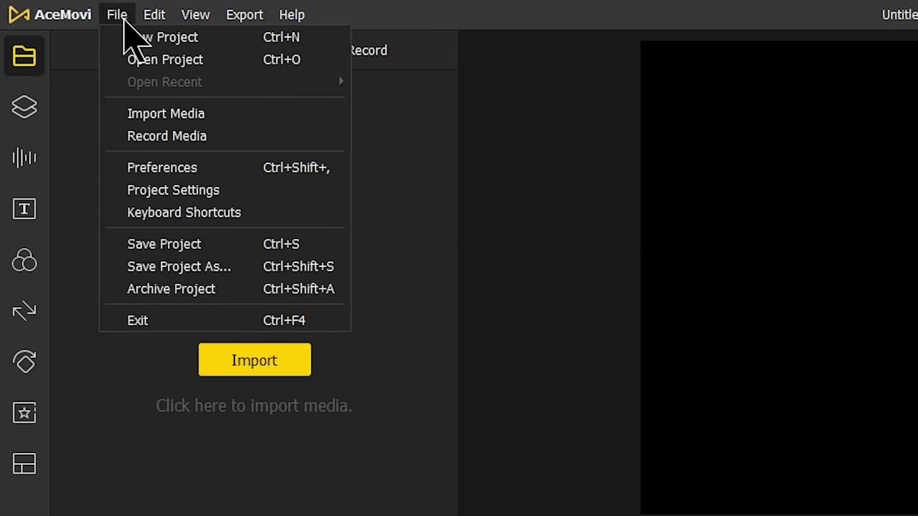
pyautogui.click(226, 167)
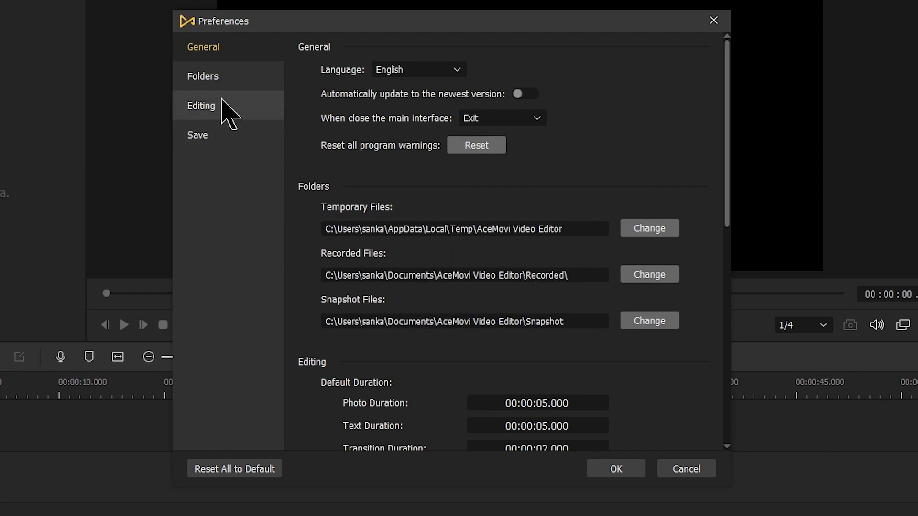
pyautogui.click(245, 83)
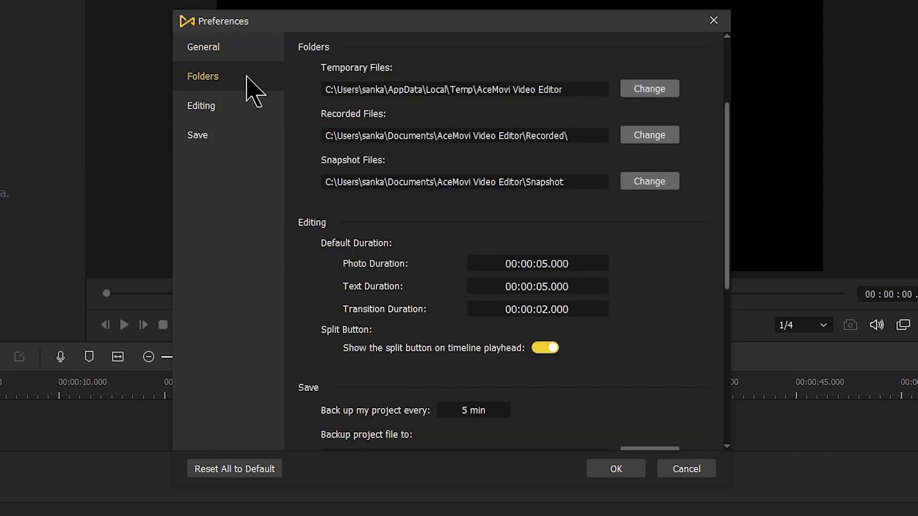
pyautogui.click(237, 107)
pyautogui.click(240, 142)
pyautogui.click(242, 118)
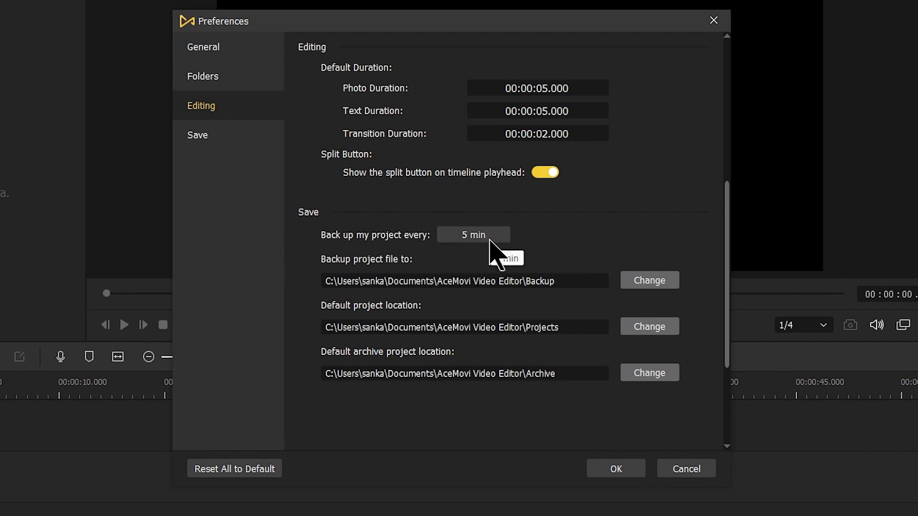
pyautogui.click(457, 235)
pyautogui.click(550, 220)
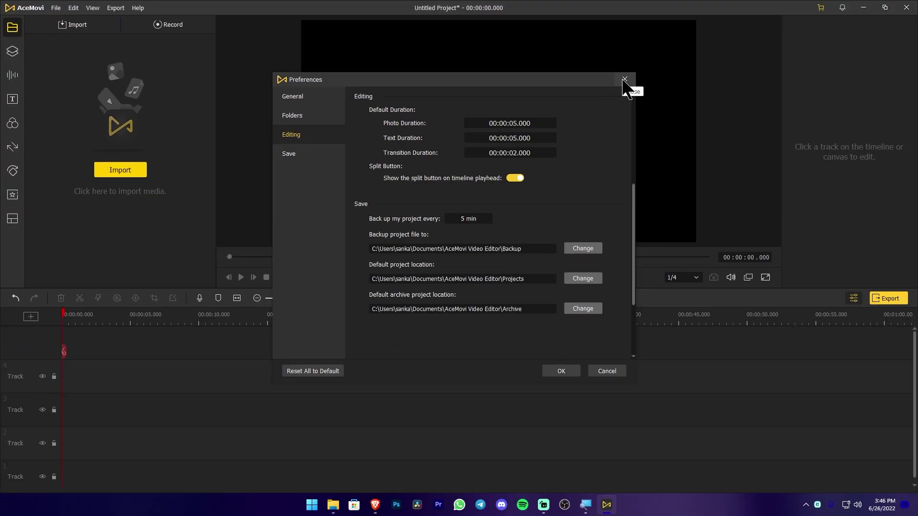
pyautogui.click(624, 79)
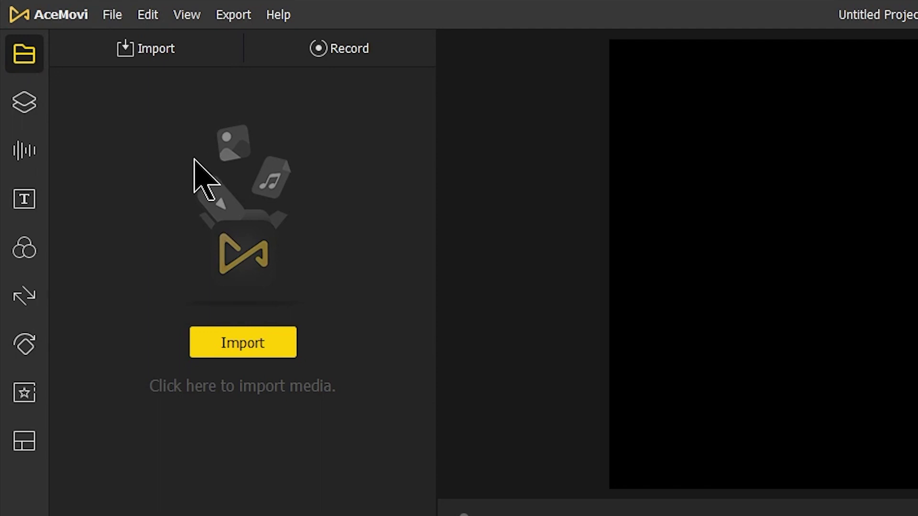
# - Open the AceMovi Recorder, reposition its window and set the capture area to Full Screen
pyautogui.click(333, 43)
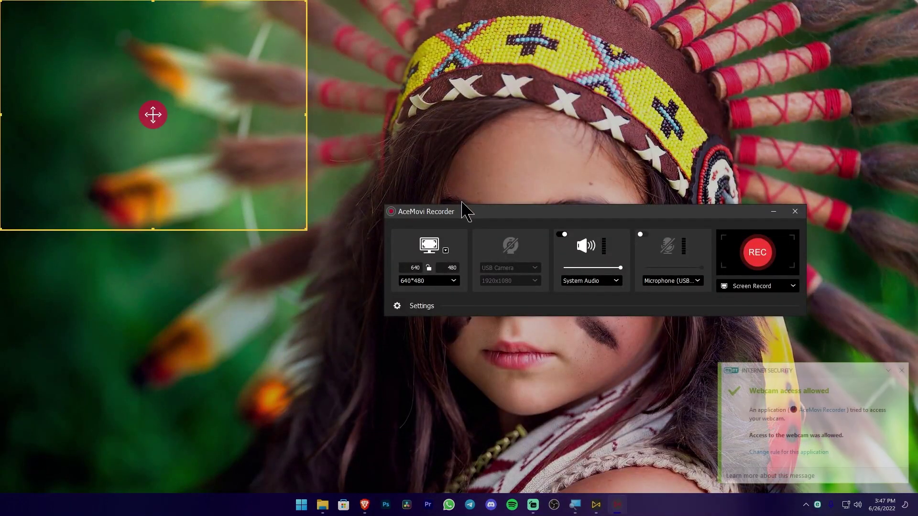
pyautogui.moveTo(588, 217); pyautogui.dragTo(467, 203)
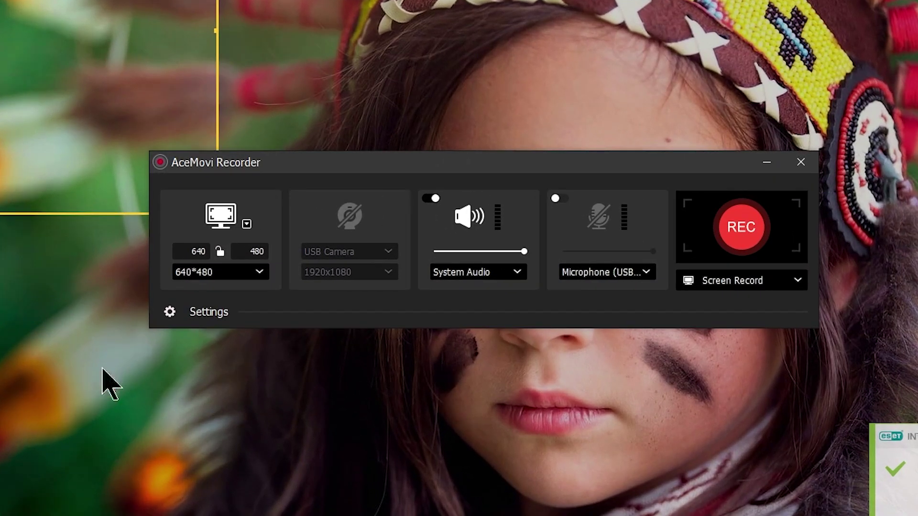
pyautogui.click(259, 275)
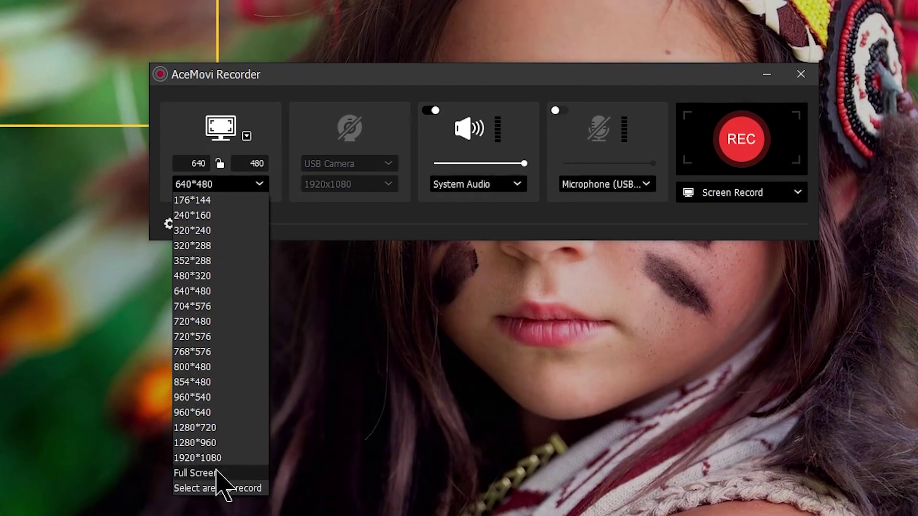
pyautogui.click(216, 473)
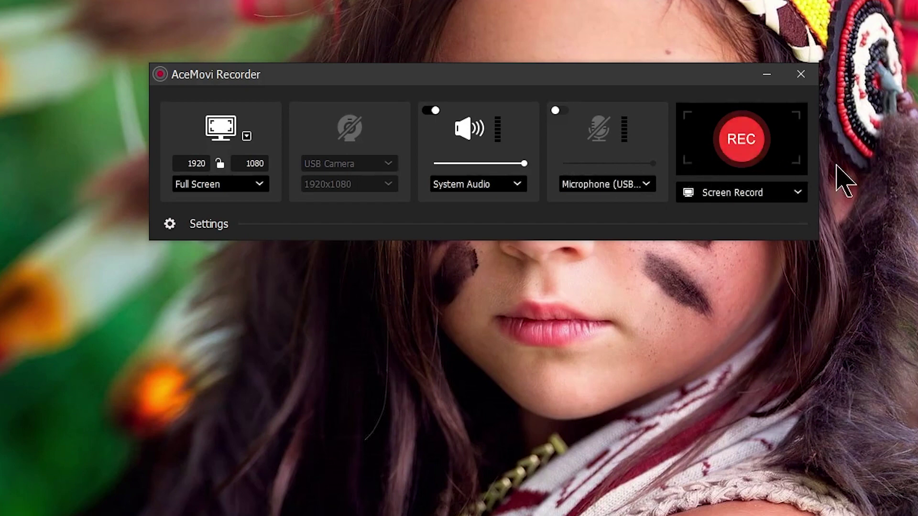
# - Choose Microphone (Fantech Leviosa) as the recorder's microphone source, switch the microphone back off and close the recorder
pyautogui.click(511, 186)
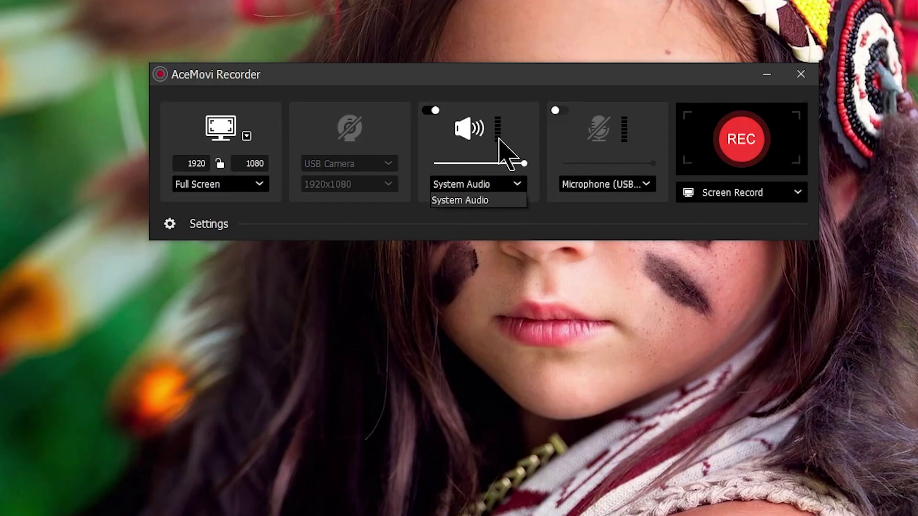
pyautogui.click(512, 129)
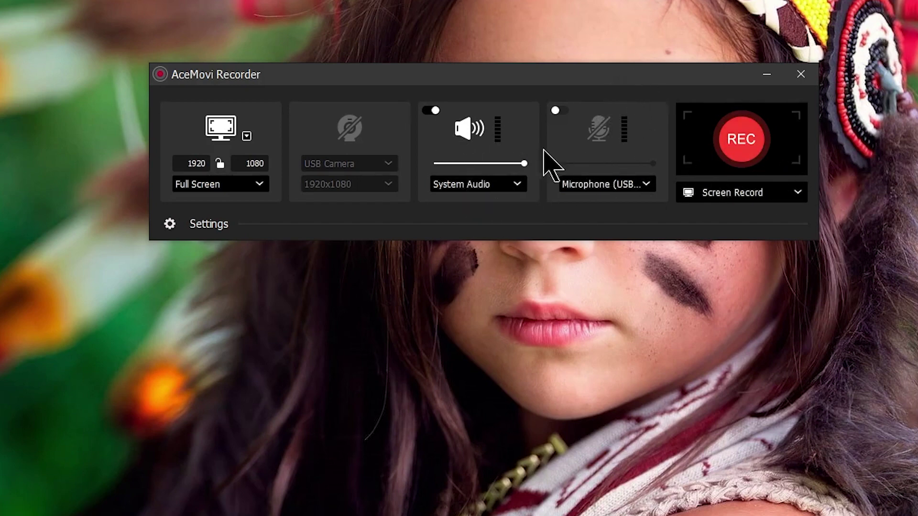
pyautogui.click(561, 110)
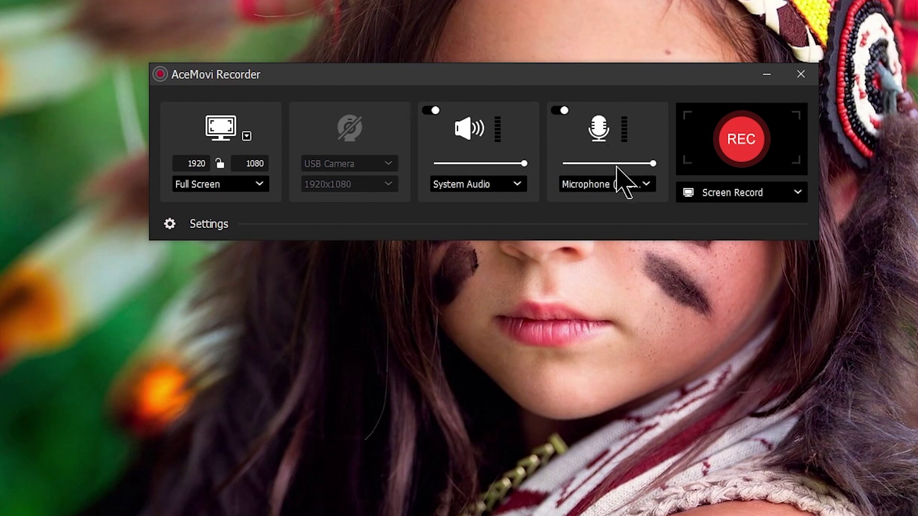
pyautogui.click(636, 186)
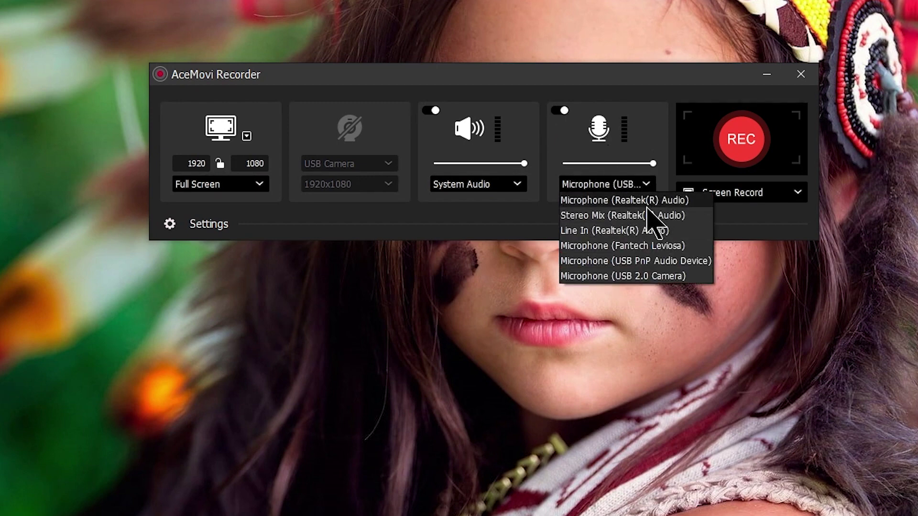
pyautogui.click(672, 246)
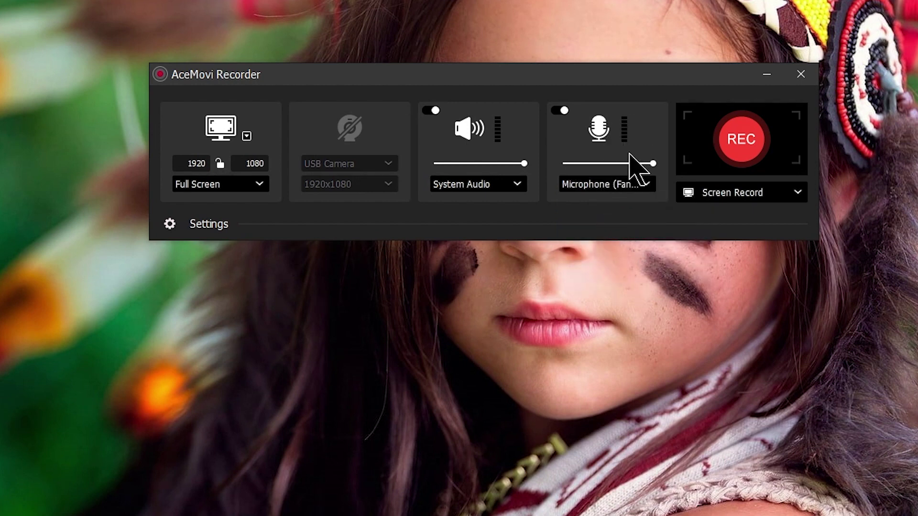
pyautogui.click(562, 110)
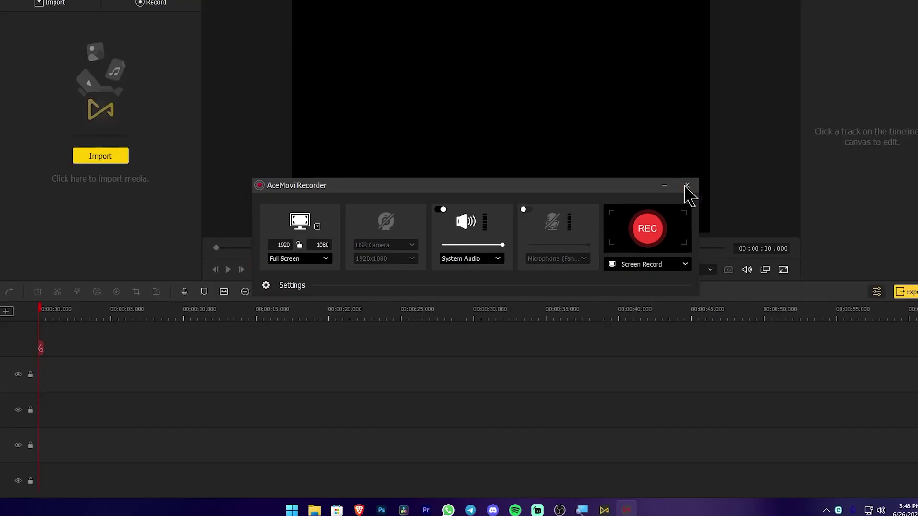
pyautogui.click(686, 186)
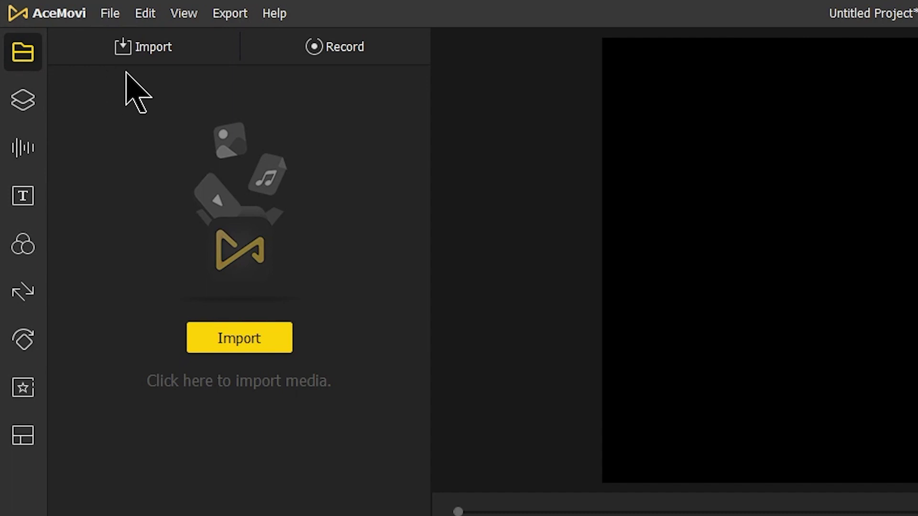
# - Browse the sticker, background music, text template, filter and transition libraries, and return to the media import area
pyautogui.click(27, 100)
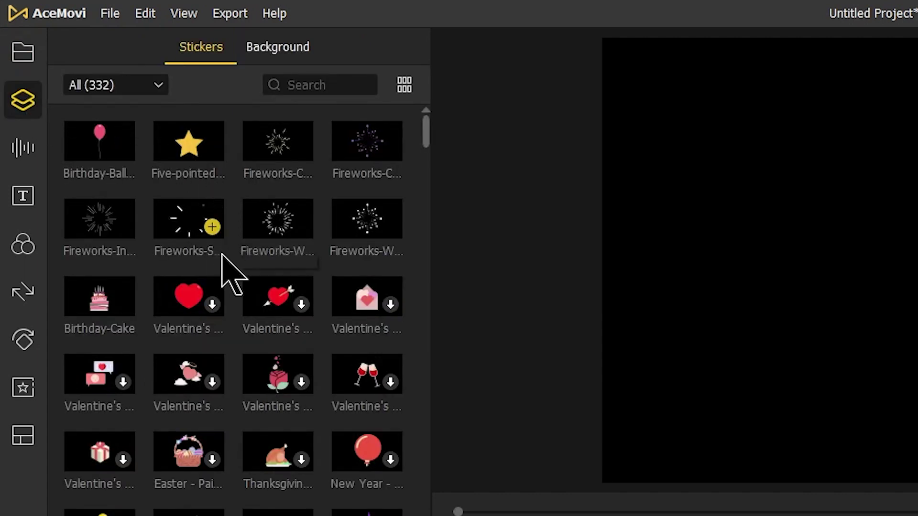
pyautogui.scroll(-1, 334, 296)
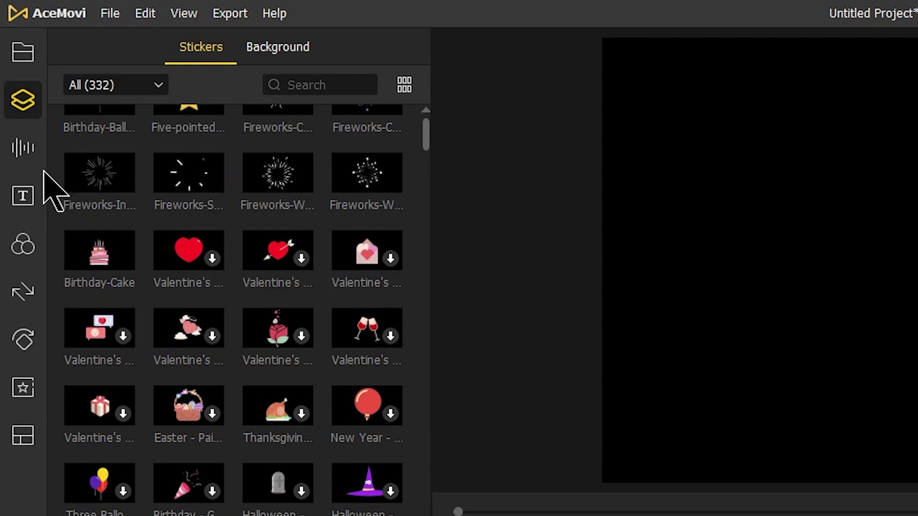
pyautogui.click(23, 148)
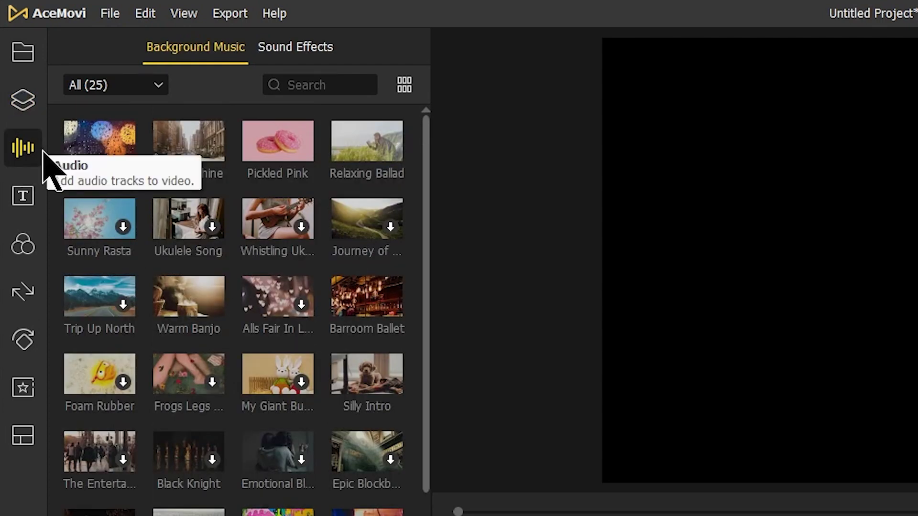
pyautogui.click(23, 197)
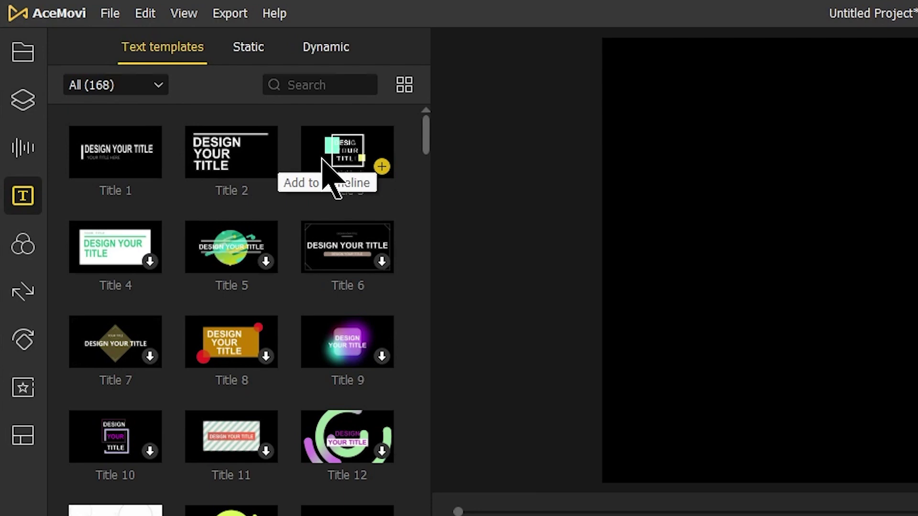
pyautogui.click(24, 246)
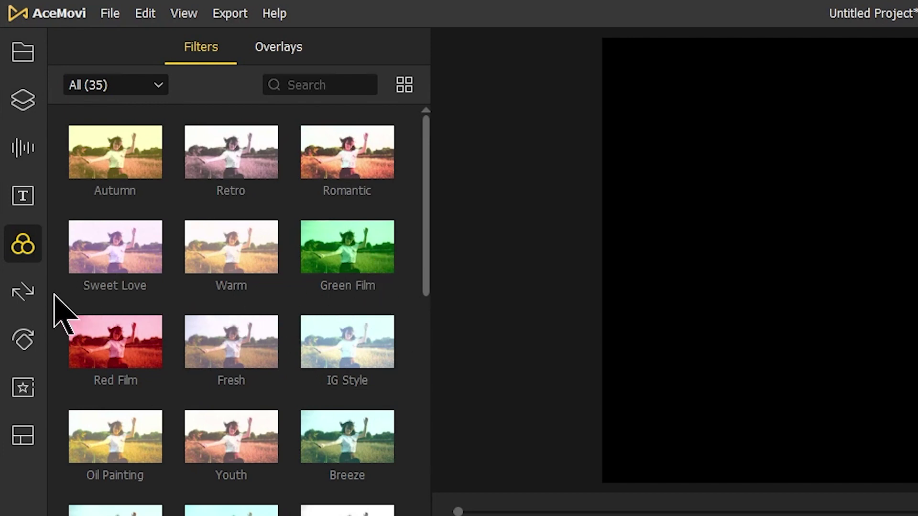
pyautogui.click(25, 293)
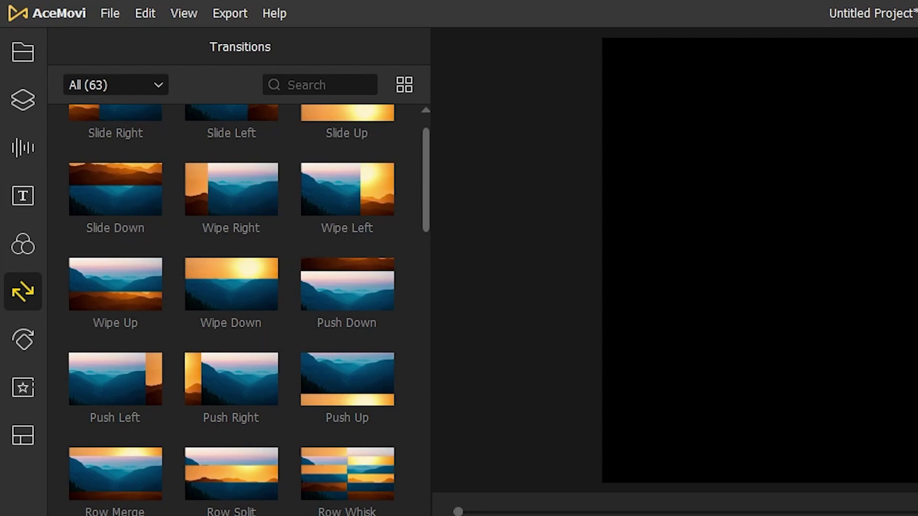
pyautogui.scroll(1, 289, 266)
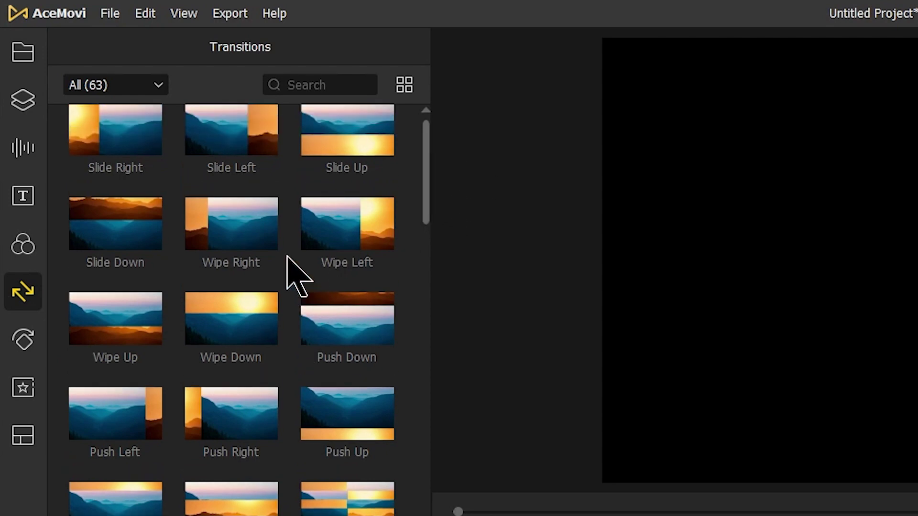
pyautogui.click(31, 52)
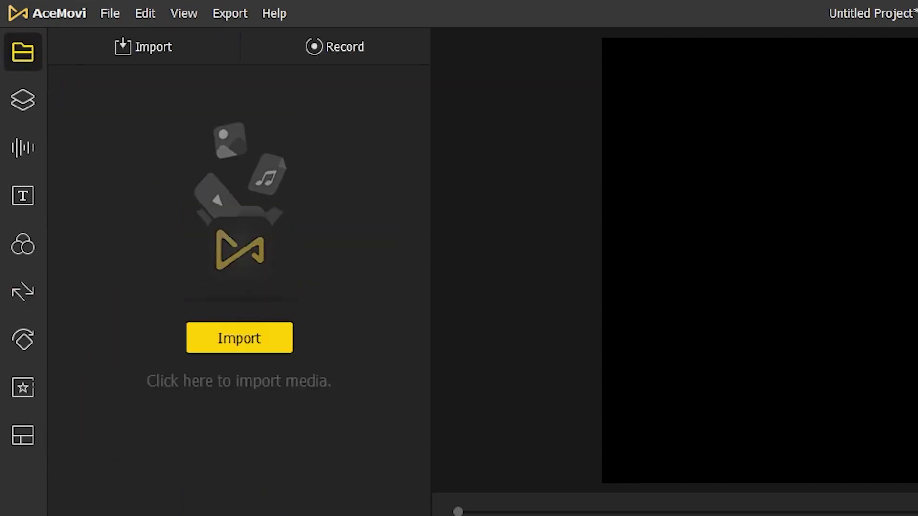
# - Import the two video clips and place production ID_4524597 near the timeline's start, matching the project settings to the media (1920*1080, 25.00 fps)
pyautogui.moveTo(0, 330); pyautogui.dragTo(213, 205)
pyautogui.moveTo(107, 175)
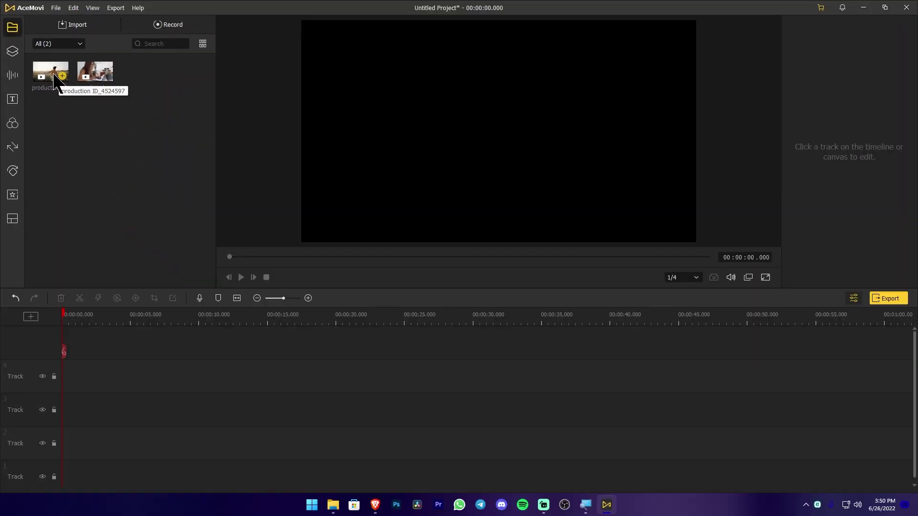
pyautogui.moveTo(85, 126); pyautogui.dragTo(129, 515)
pyautogui.moveTo(68, 377); pyautogui.dragTo(68, 376)
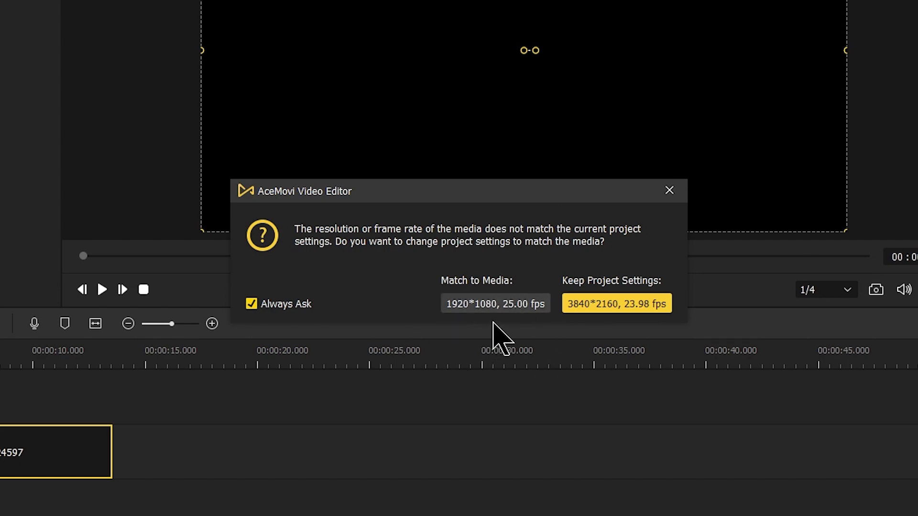
pyautogui.click(502, 304)
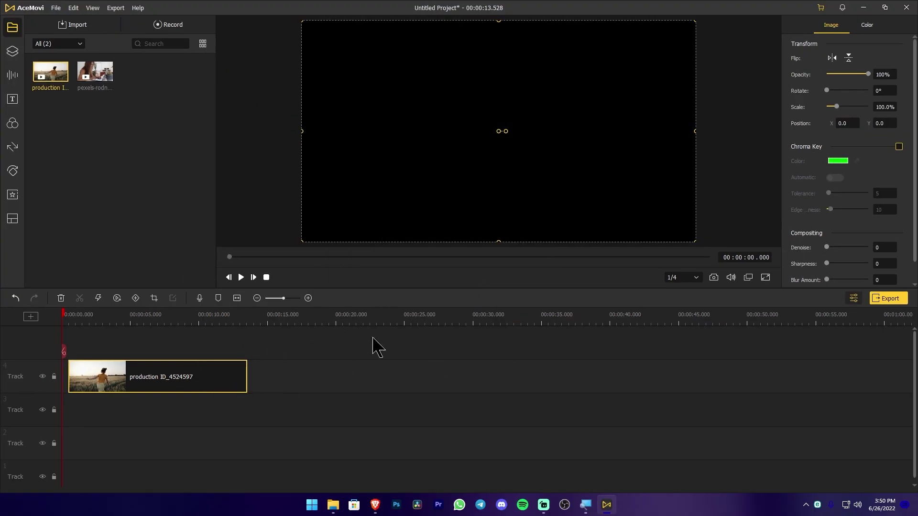
# - Add the pexels-rodnae-productions clip to the same track, snapped directly against the end of the first clip
pyautogui.moveTo(107, 83); pyautogui.dragTo(297, 370)
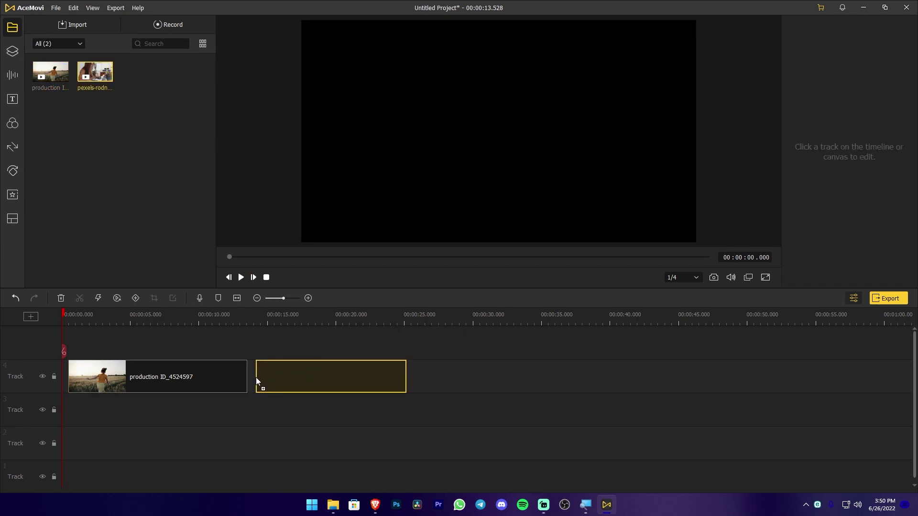
pyautogui.moveTo(256, 381); pyautogui.dragTo(291, 414)
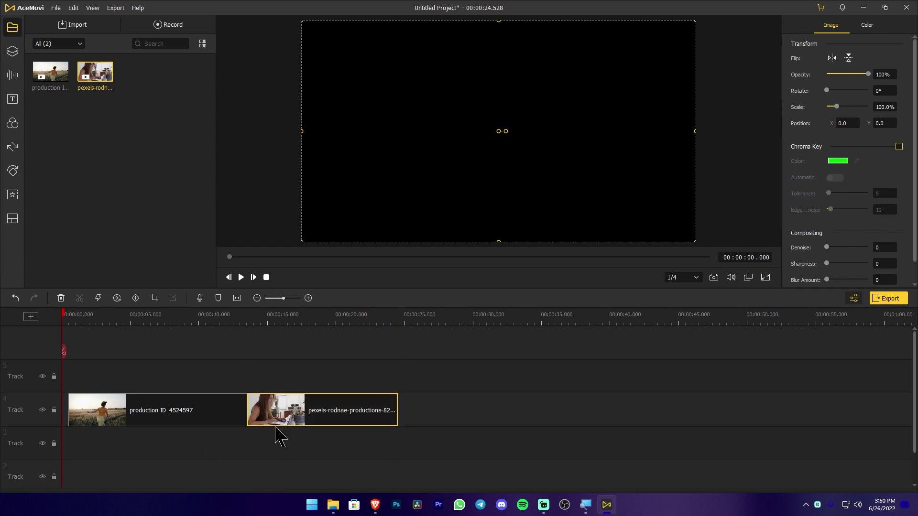
pyautogui.moveTo(291, 406)
pyautogui.mouseDown()
pyautogui.moveTo(297, 402)
pyautogui.moveTo(282, 414)
pyautogui.moveTo(283, 405)
pyautogui.moveTo(301, 406)
pyautogui.moveTo(285, 411)
pyautogui.mouseUp()
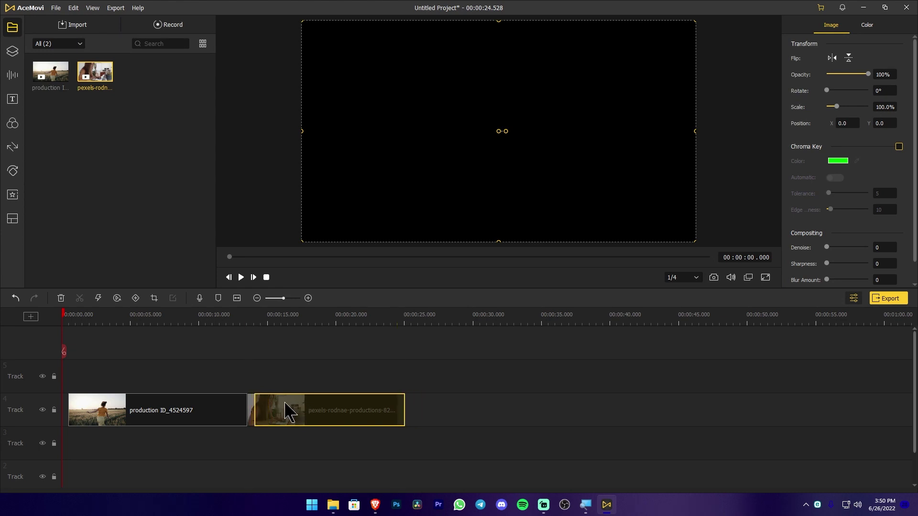
pyautogui.moveTo(285, 402); pyautogui.dragTo(280, 400)
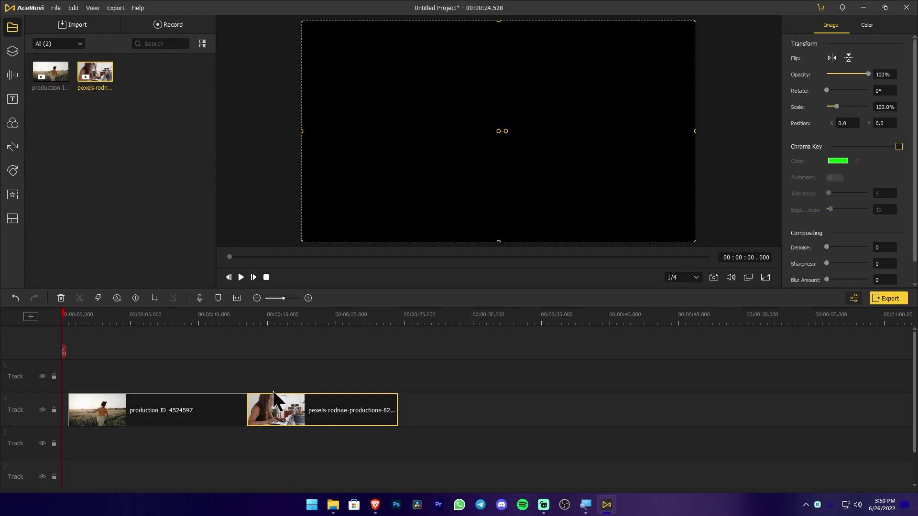
# - Apply the Row Split transition at the cut between the two timeline clips
pyautogui.click(16, 149)
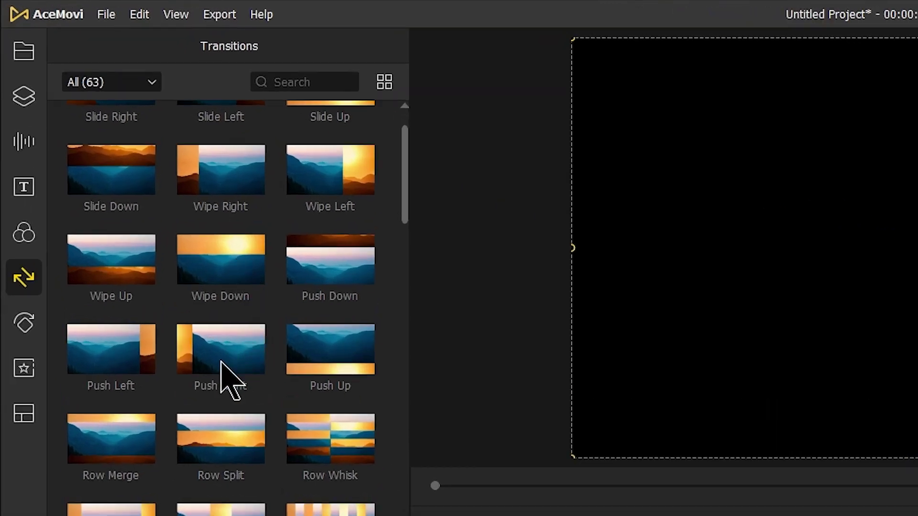
pyautogui.scroll(-1, 239, 387)
pyautogui.moveTo(256, 396); pyautogui.dragTo(468, 515)
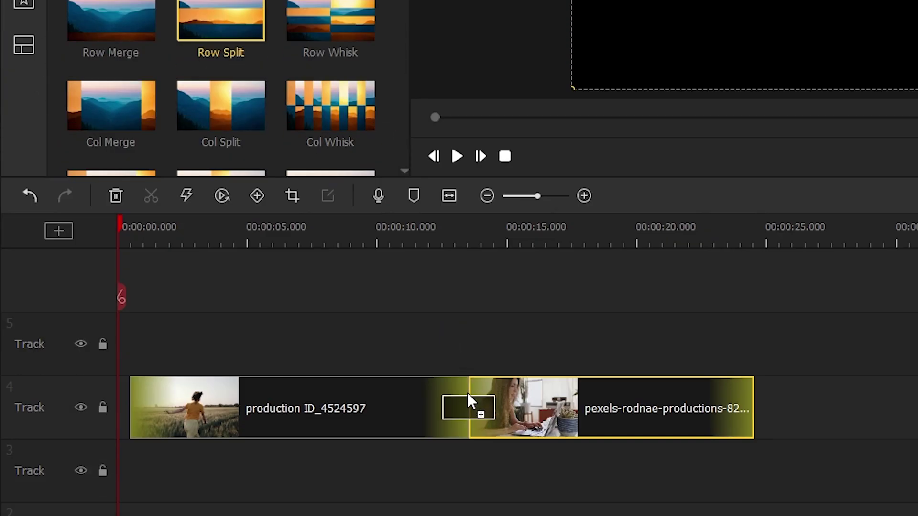
pyautogui.moveTo(468, 400); pyautogui.dragTo(607, 425)
pyautogui.moveTo(483, 417); pyautogui.dragTo(422, 420)
pyautogui.moveTo(468, 409)
pyautogui.mouseDown()
pyautogui.moveTo(468, 387)
pyautogui.moveTo(464, 407)
pyautogui.mouseUp()
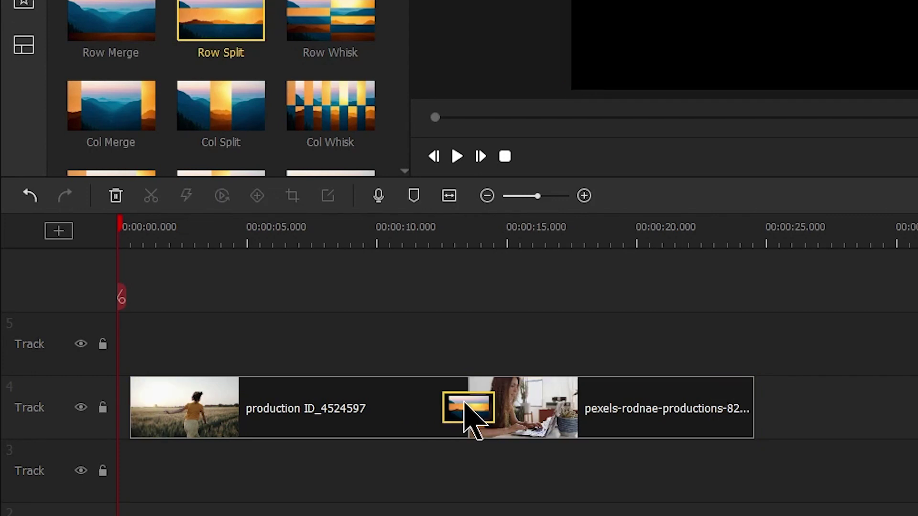
# - Play back the Row Split transition twice, starting from just before the cut between the clips
pyautogui.click(438, 230)
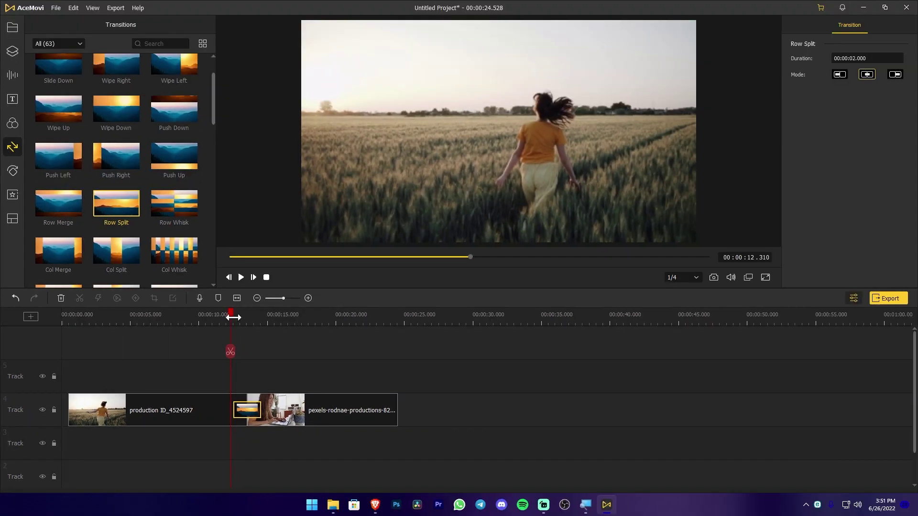
pyautogui.press('space')
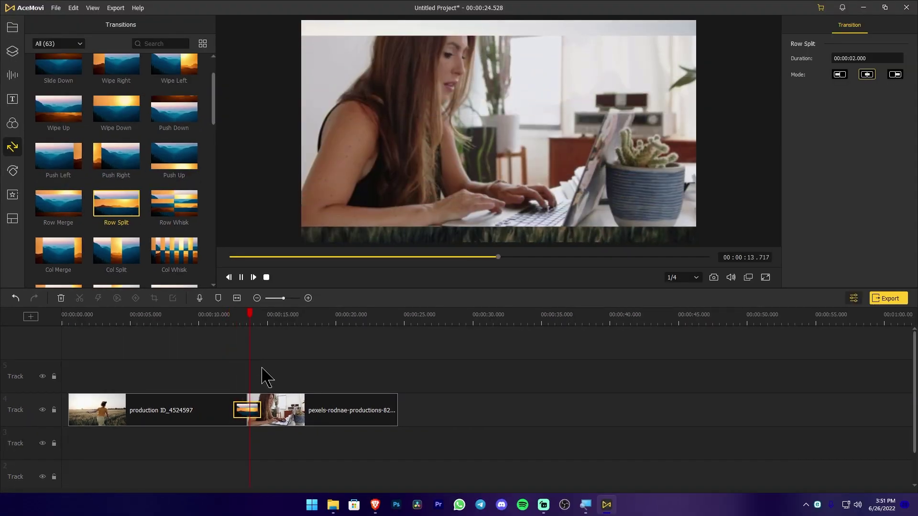
pyautogui.click(232, 320)
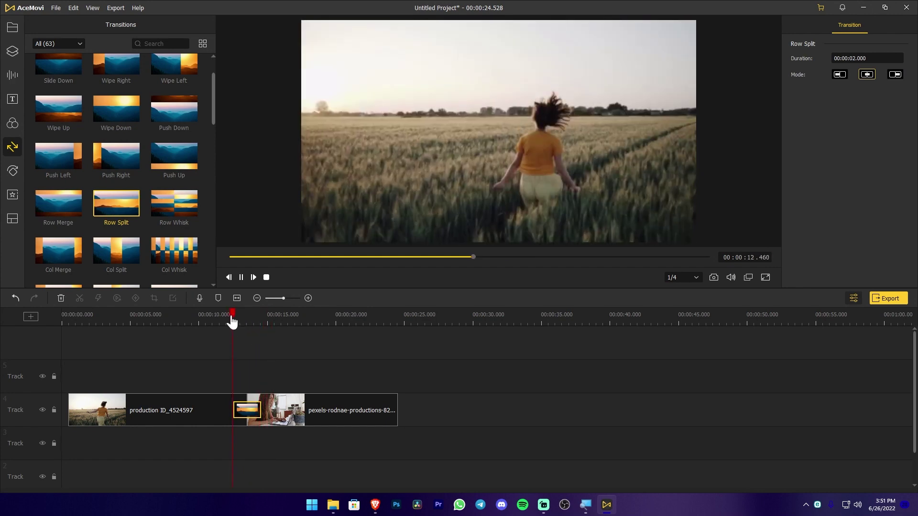
pyautogui.press('space')
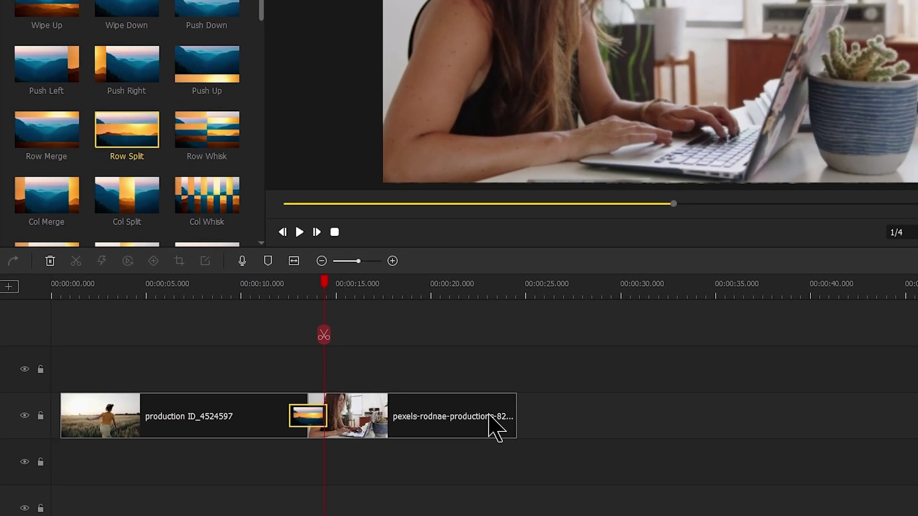
# - Select the second clip, toggle its vertical flip on and off again, and reduce its opacity to 94%
pyautogui.click(379, 418)
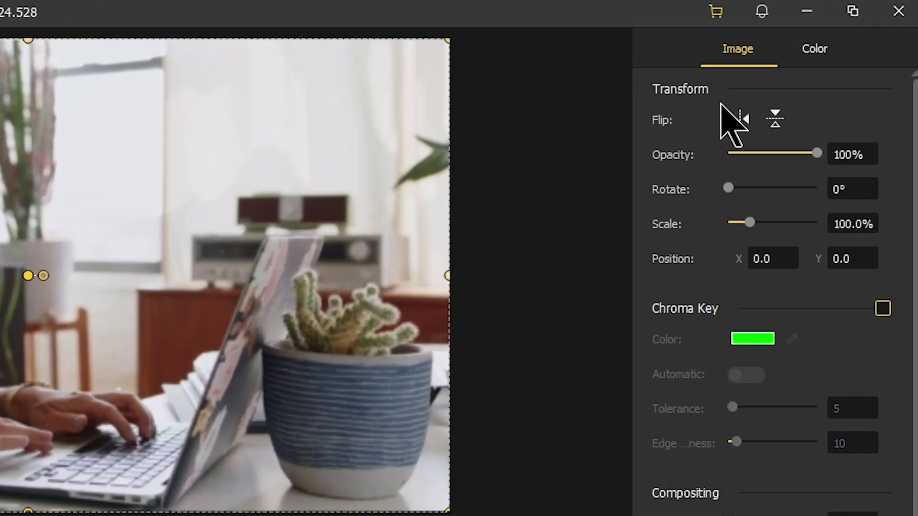
pyautogui.click(773, 119)
pyautogui.click(773, 120)
pyautogui.moveTo(816, 153)
pyautogui.mouseDown()
pyautogui.moveTo(749, 149)
pyautogui.moveTo(811, 153)
pyautogui.mouseUp()
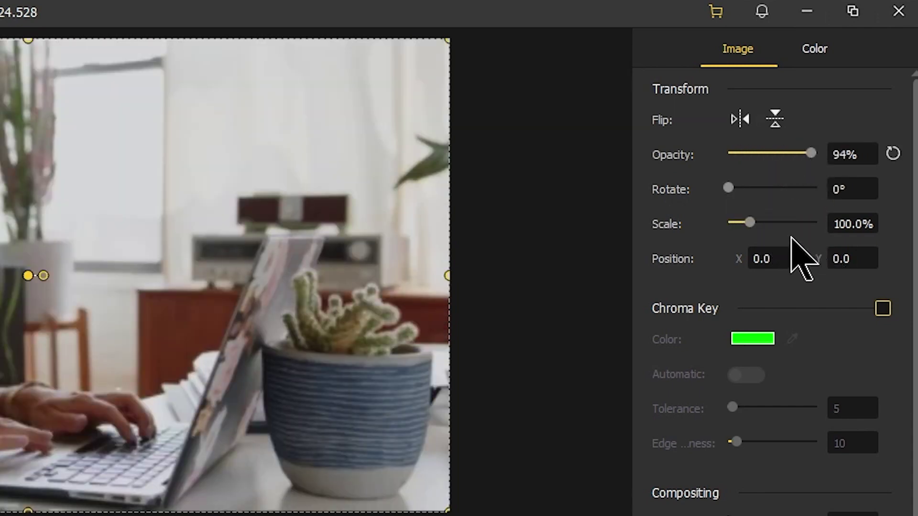
pyautogui.scroll(-1, 787, 314)
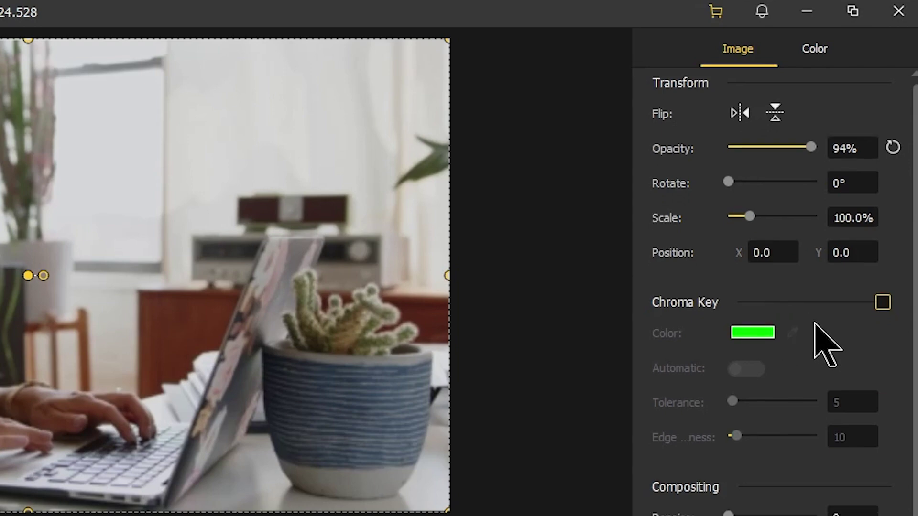
pyautogui.scroll(-1, 814, 323)
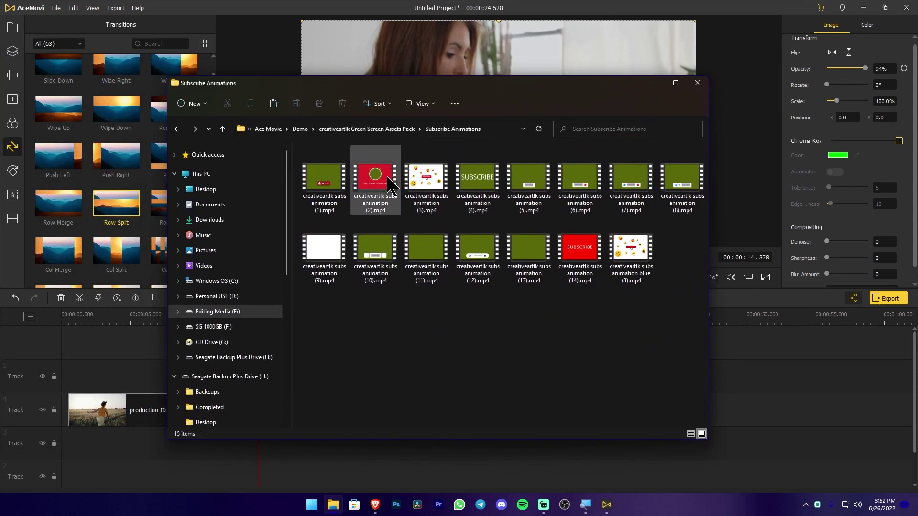
# - Preview creativeartlk subs animation (3).mp4 from the Subscribe Animations folder and import it into the project's media
pyautogui.click(429, 186)
pyautogui.doubleClick(429, 186)
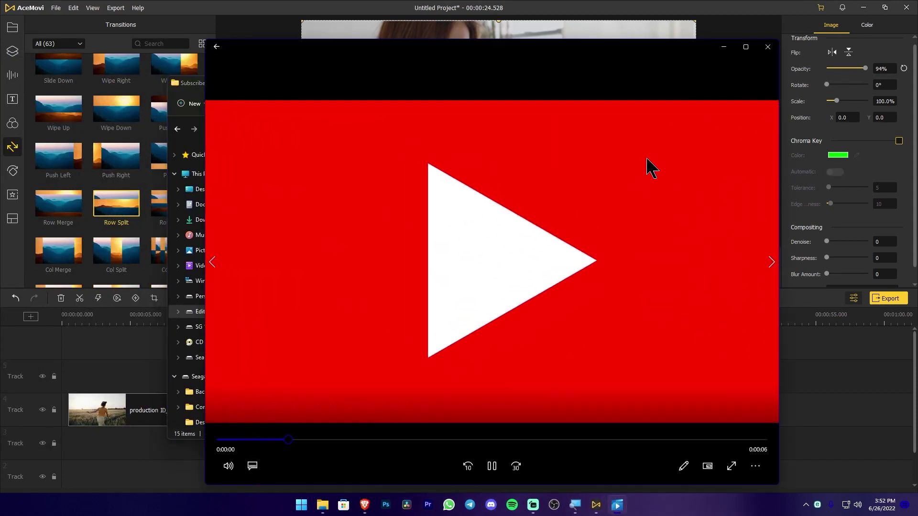
pyautogui.click(767, 47)
pyautogui.moveTo(600, 92); pyautogui.dragTo(0, 143)
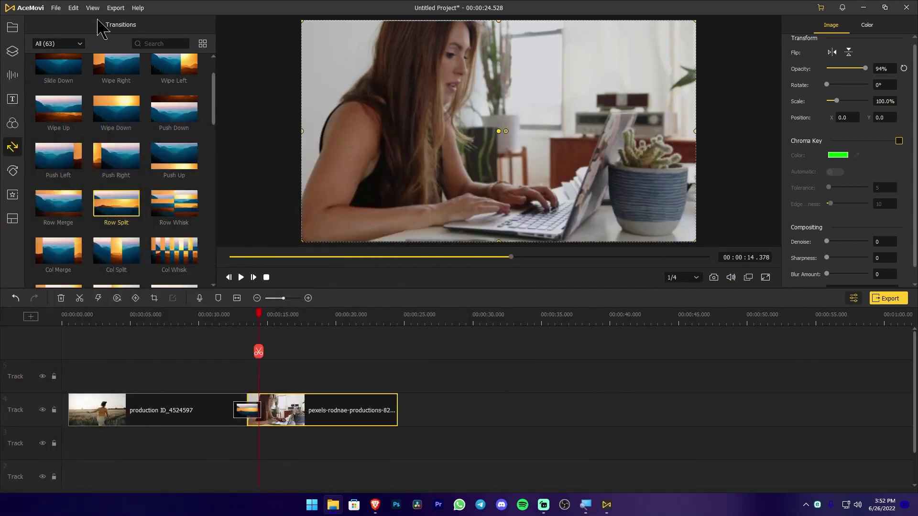
pyautogui.click(7, 30)
pyautogui.hotkey('alt', 'Tab')
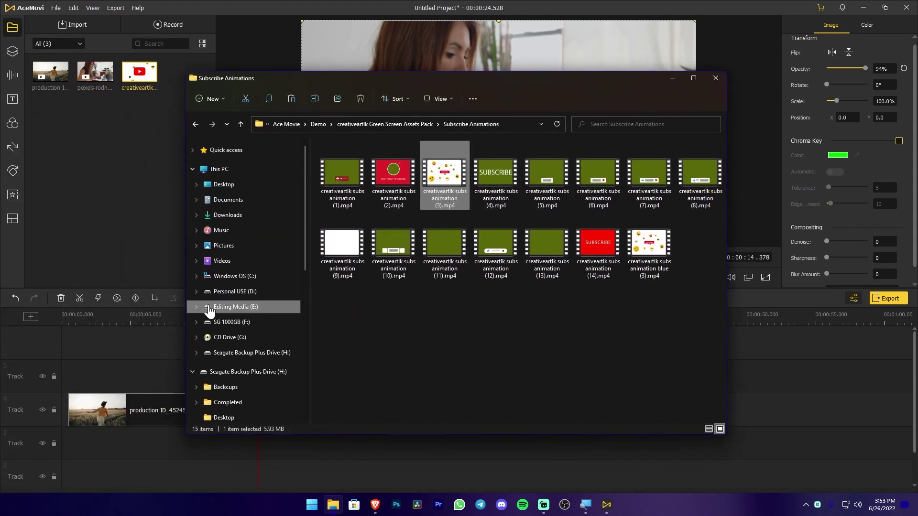
pyautogui.click(145, 206)
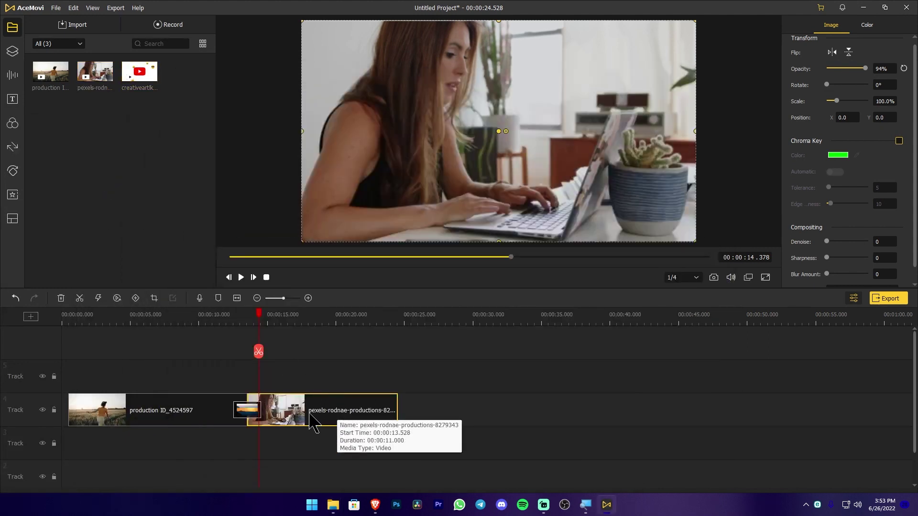
# - Place the subscribe animation on the track above the second clip and play it, leaving the playhead where its green background shows
pyautogui.click(150, 76)
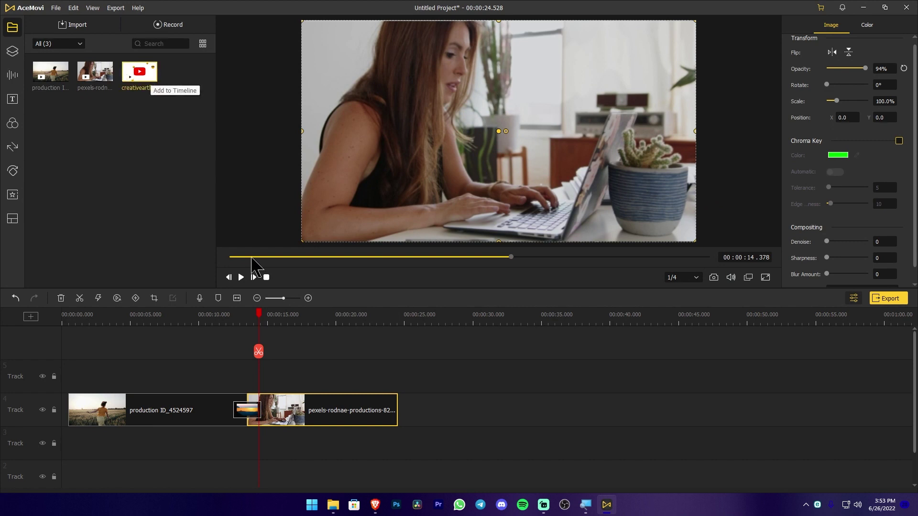
pyautogui.moveTo(139, 73); pyautogui.dragTo(292, 377)
pyautogui.press('space')
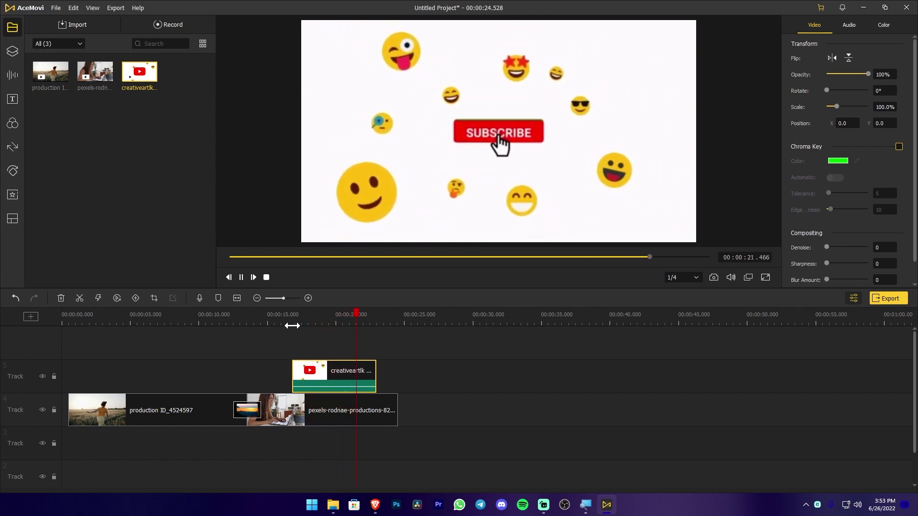
pyautogui.click(298, 325)
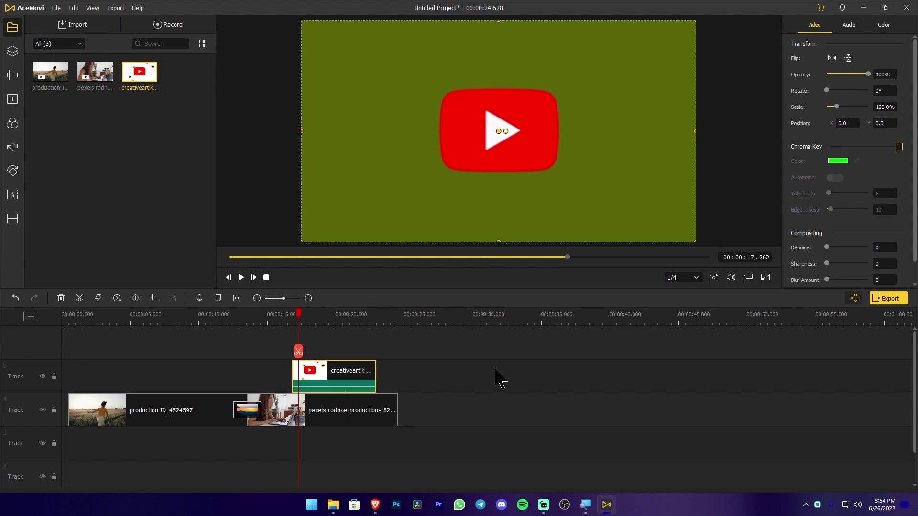
# - Select the subscribe animation clip and review its video, audio and color settings, ending at the video settings
pyautogui.click(425, 375)
pyautogui.click(317, 379)
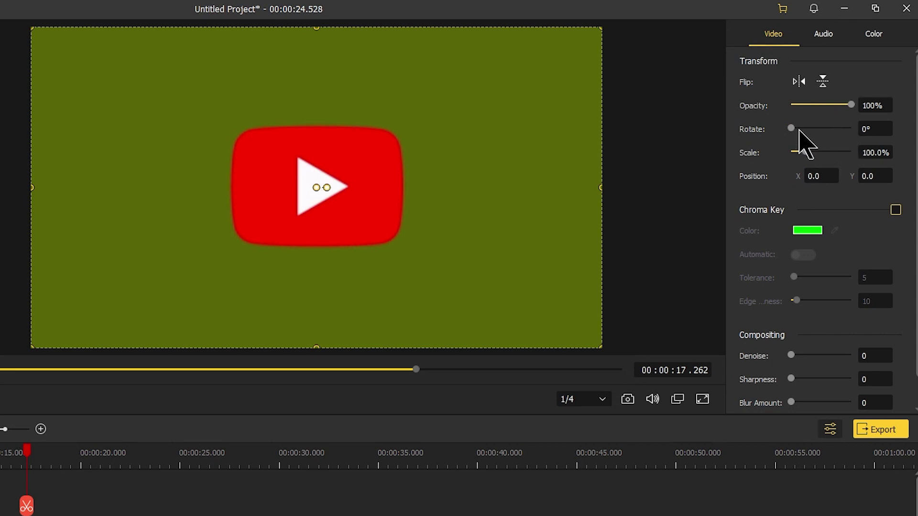
pyautogui.click(824, 34)
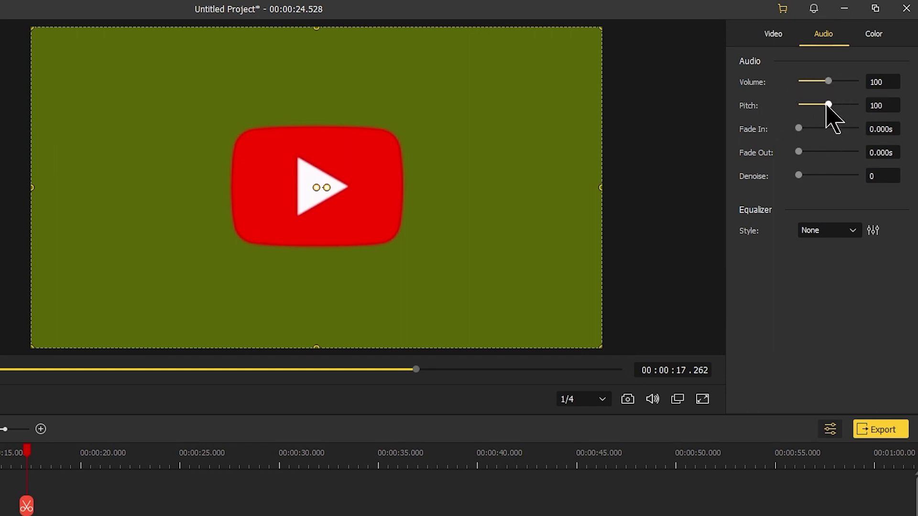
pyautogui.click(873, 41)
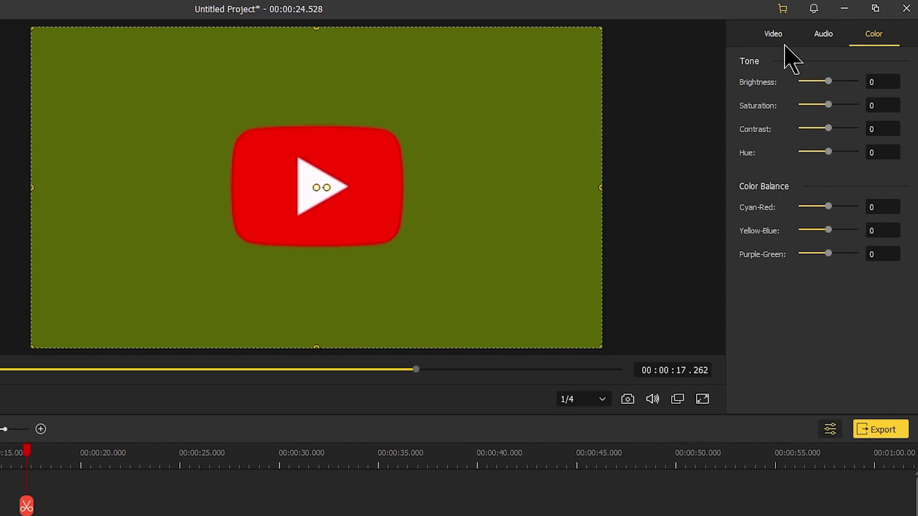
pyautogui.click(773, 34)
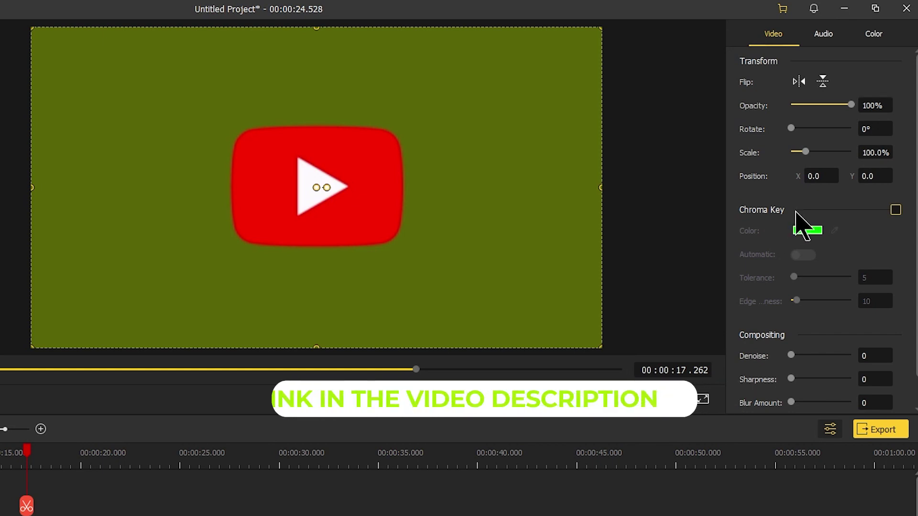
# - Enable Chroma Key with automatic keying on the subscribe animation, set the edge thickness to 17, and play back the overlay
pyautogui.click(896, 211)
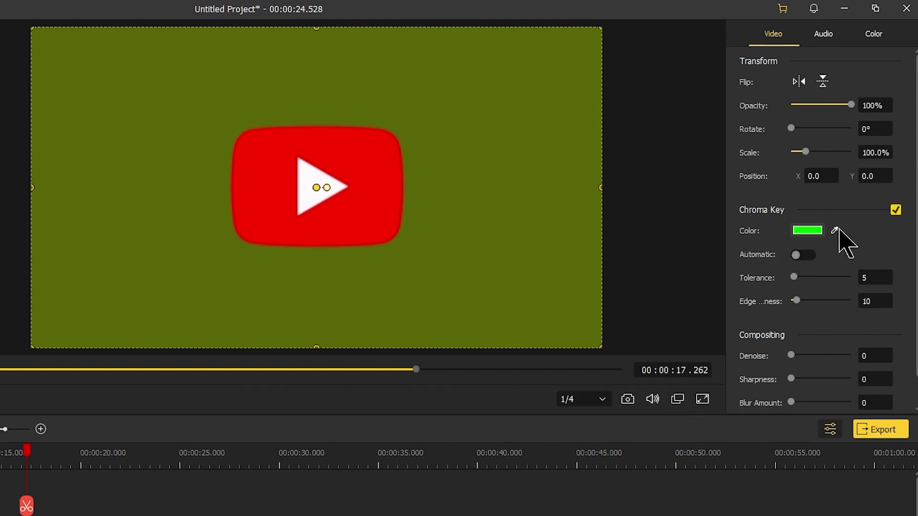
pyautogui.click(805, 255)
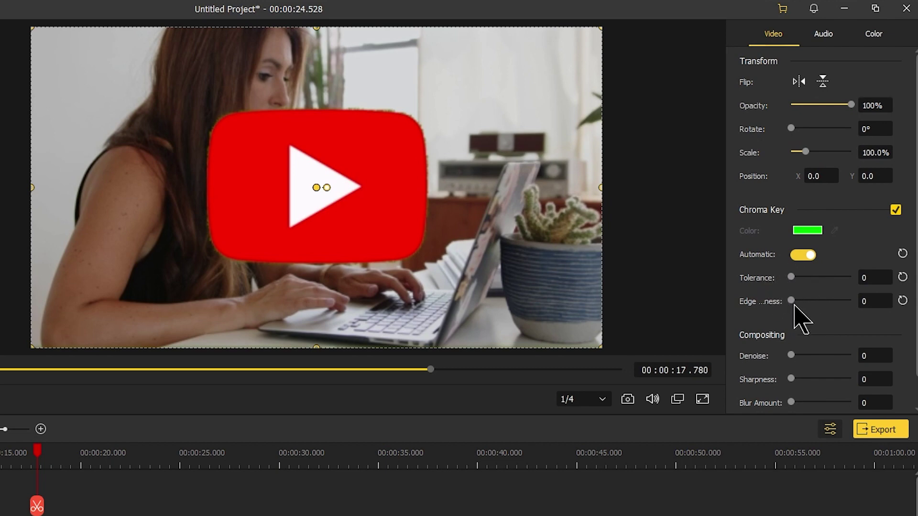
pyautogui.moveTo(791, 301); pyautogui.dragTo(801, 301)
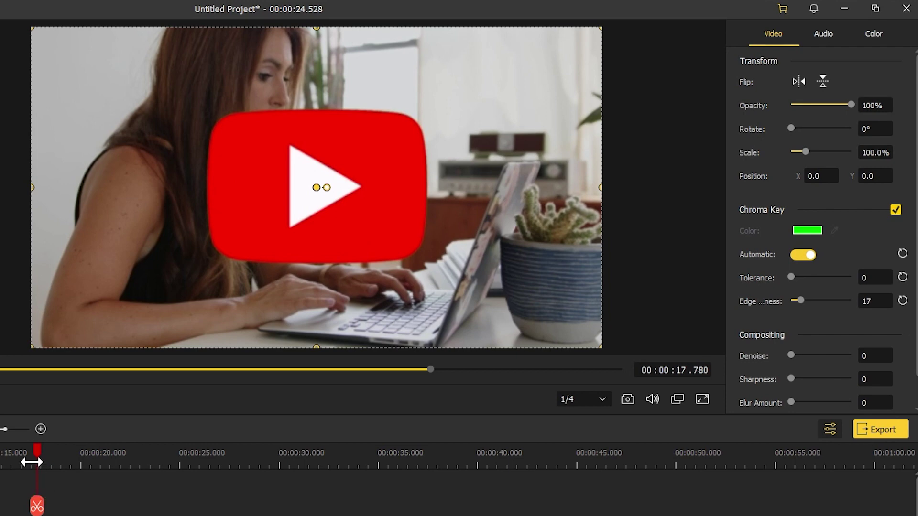
pyautogui.moveTo(29, 459); pyautogui.dragTo(25, 459)
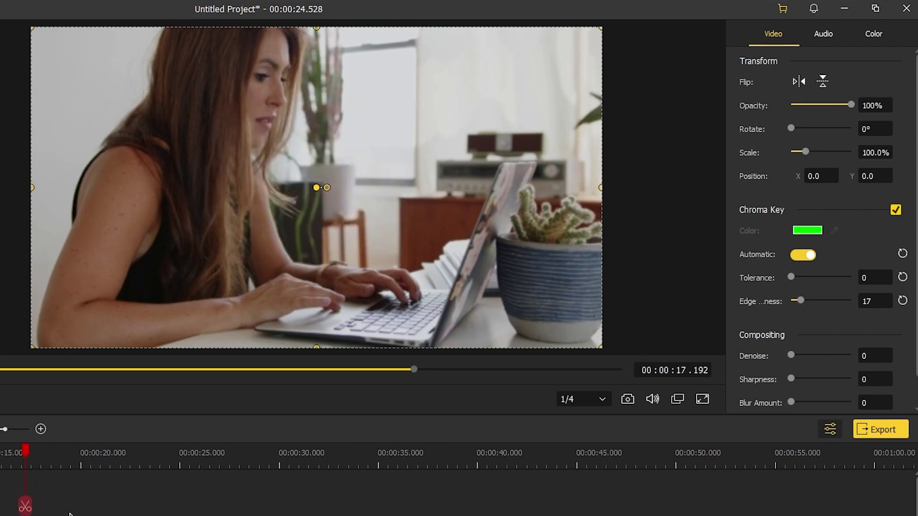
pyautogui.press('space')
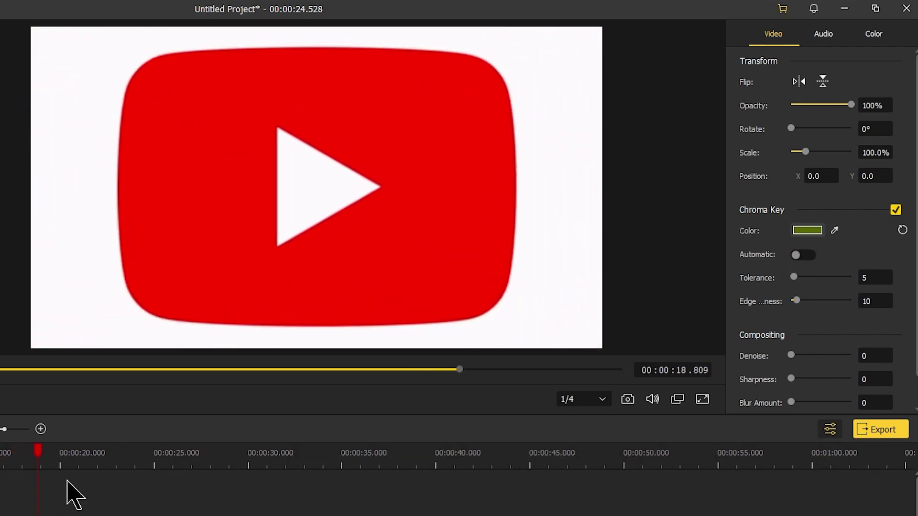